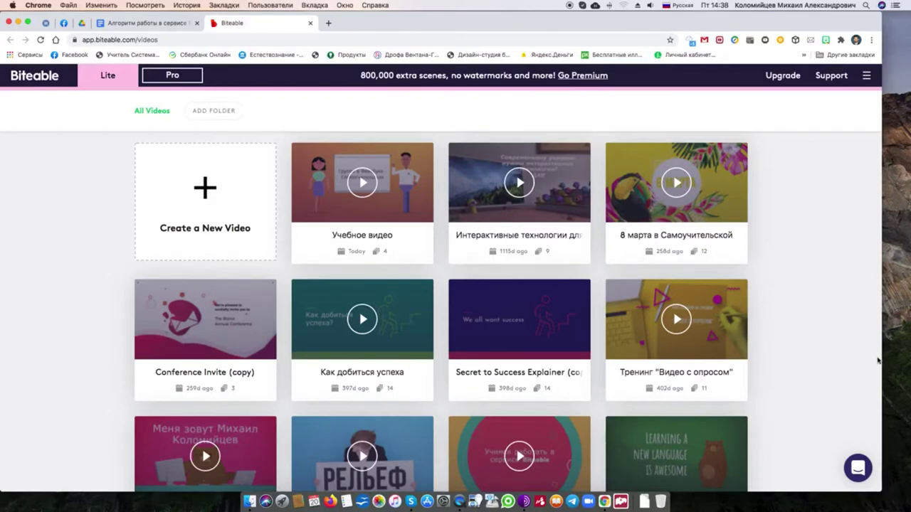
Start creating a new video and translate the template page into Russian
click(205, 188)
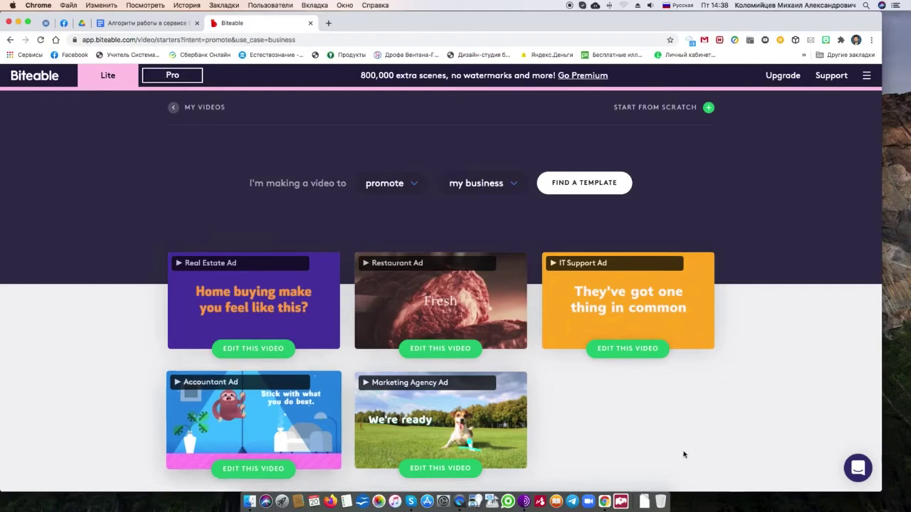
right_click(757, 306)
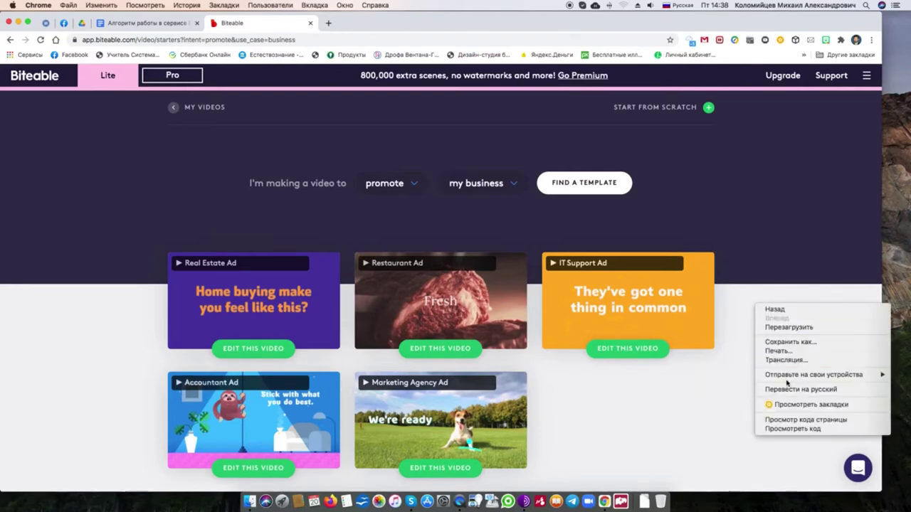
click(783, 390)
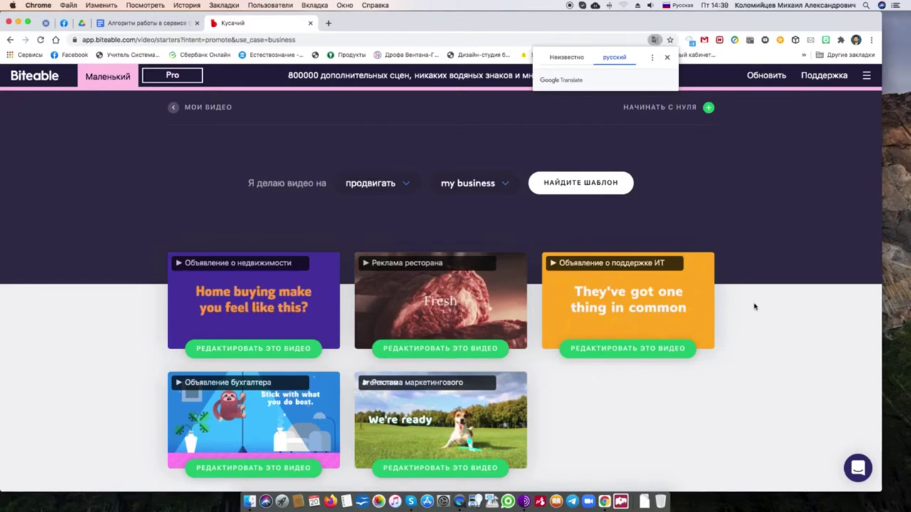
click(764, 367)
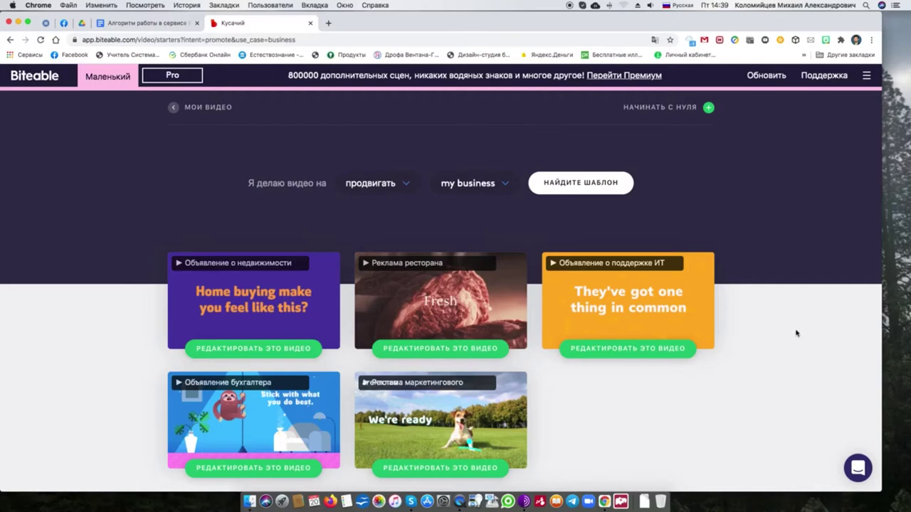
Create a video project from scratch named "Учебная работа"
click(709, 109)
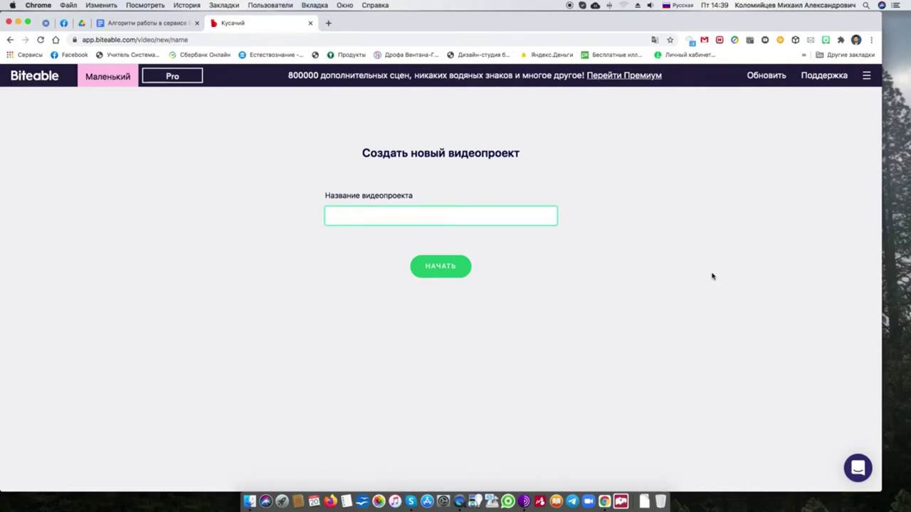
text(Учебная работа)
click(441, 265)
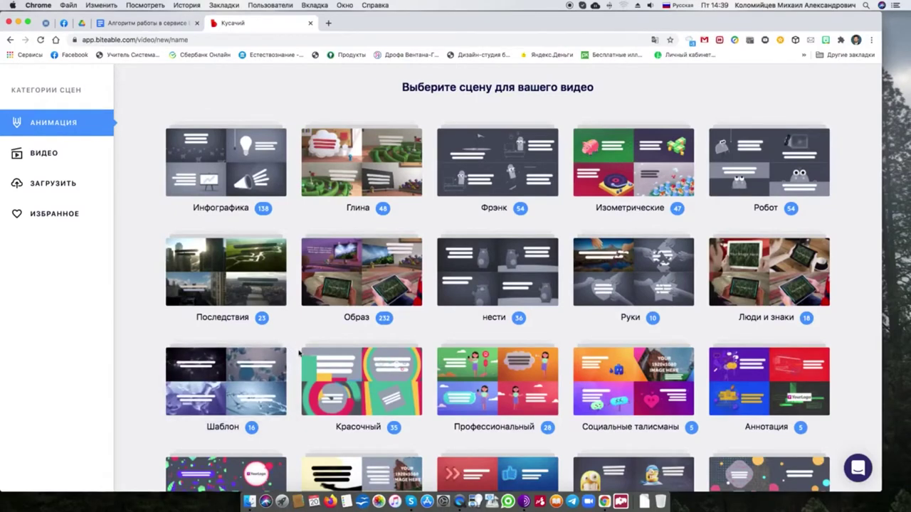
Look through the video and upload scene categories, returning to the animation category
click(44, 154)
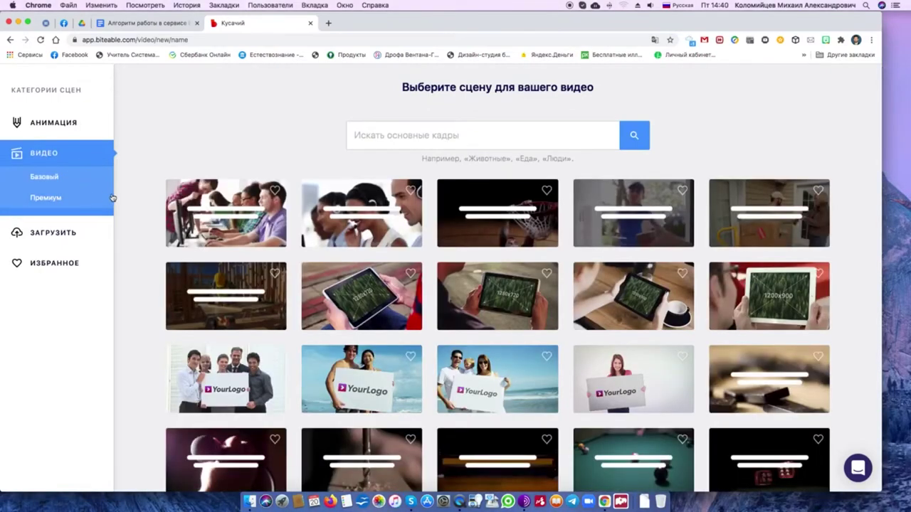
click(47, 235)
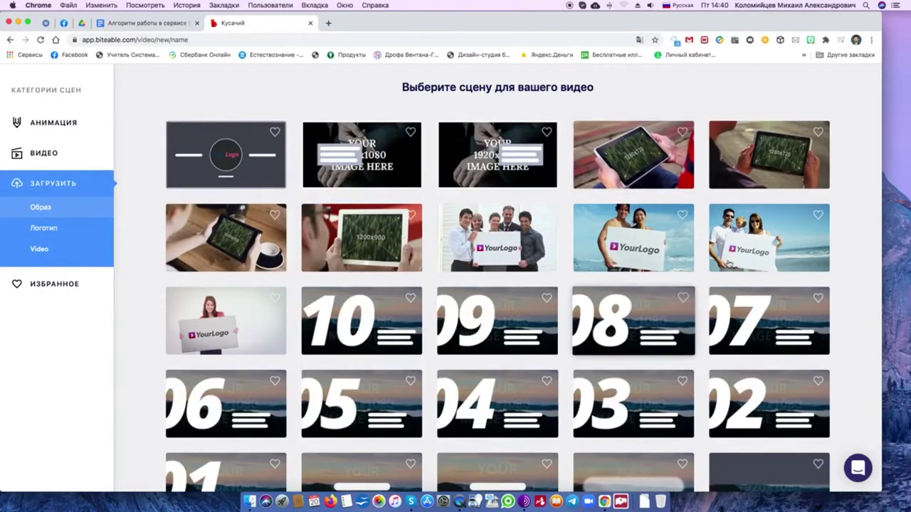
click(50, 124)
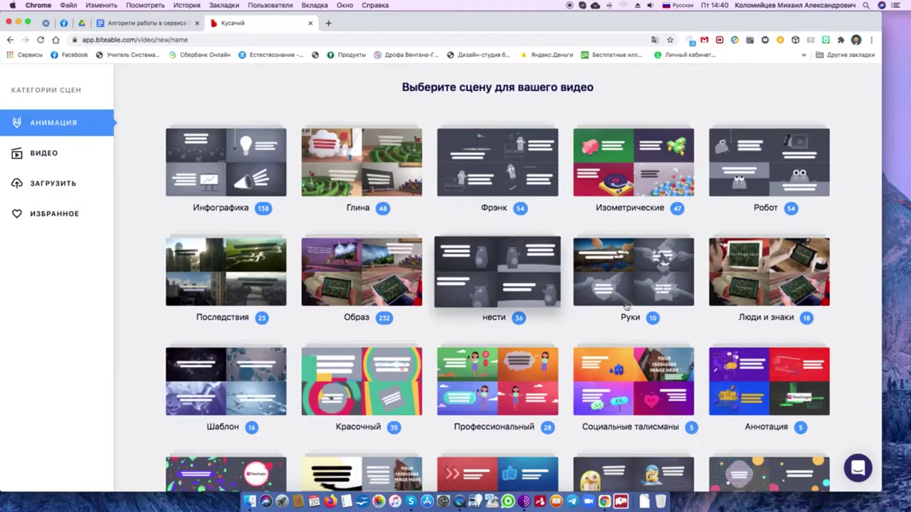
Add the scene of a woman and a man beside a presentation board from the "Профессиональный" animation set
scroll(509, 318, down, 2)
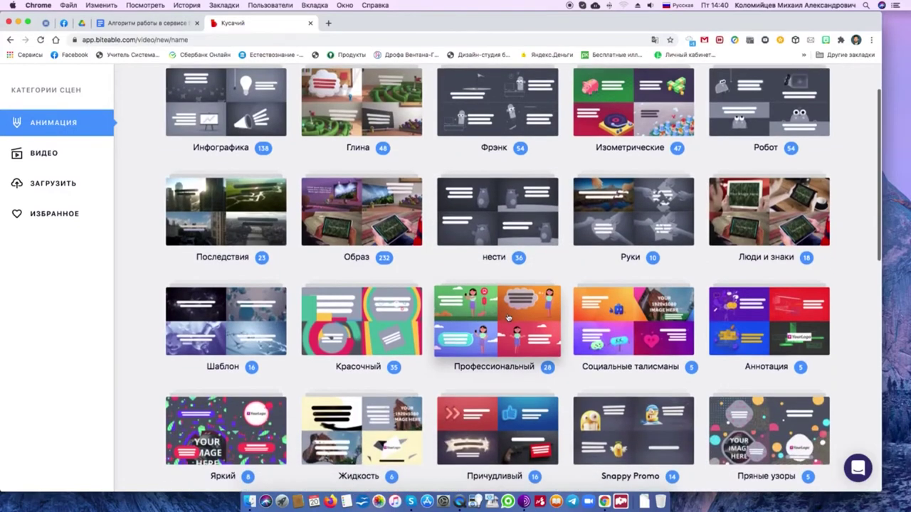
scroll(508, 318, down, 1)
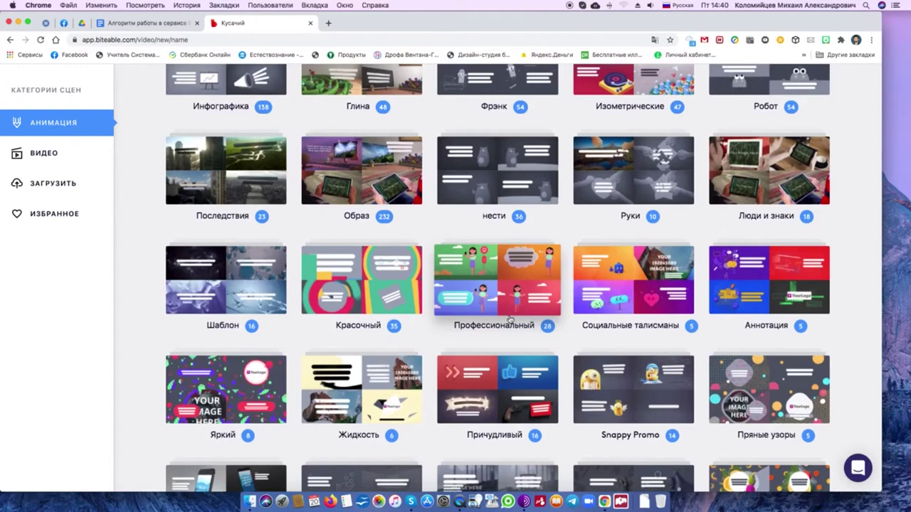
click(498, 282)
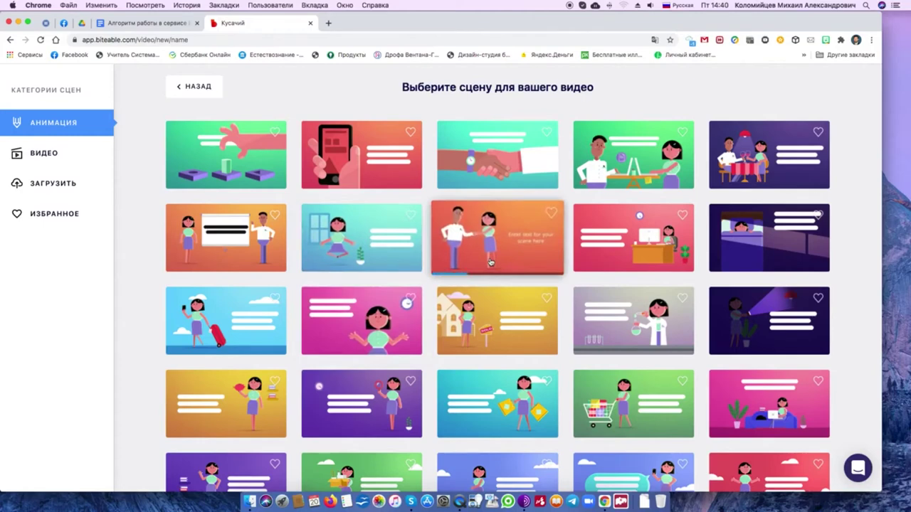
scroll(489, 261, down, 1)
scroll(490, 262, down, 1)
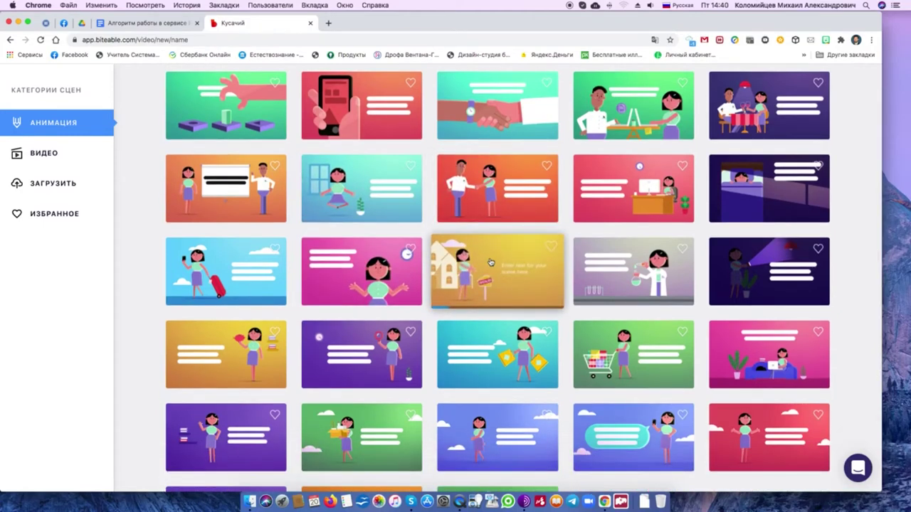
scroll(489, 263, up, 1)
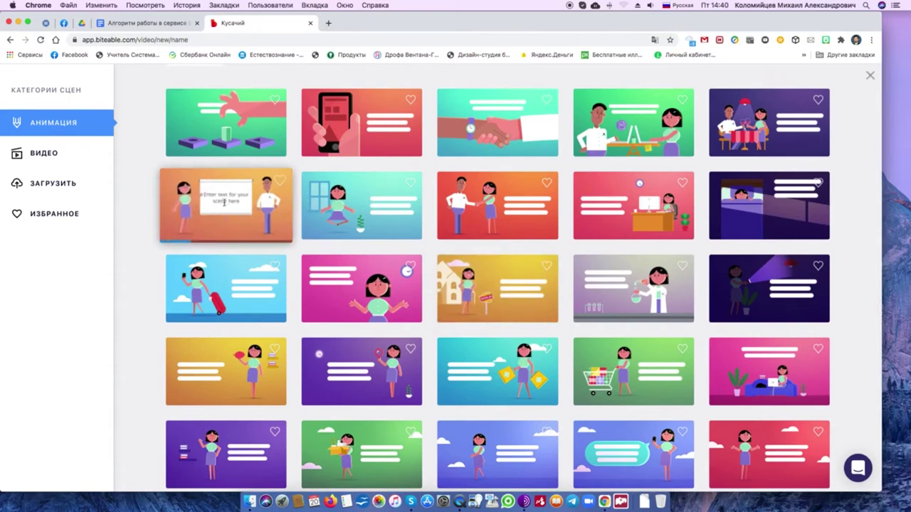
click(224, 206)
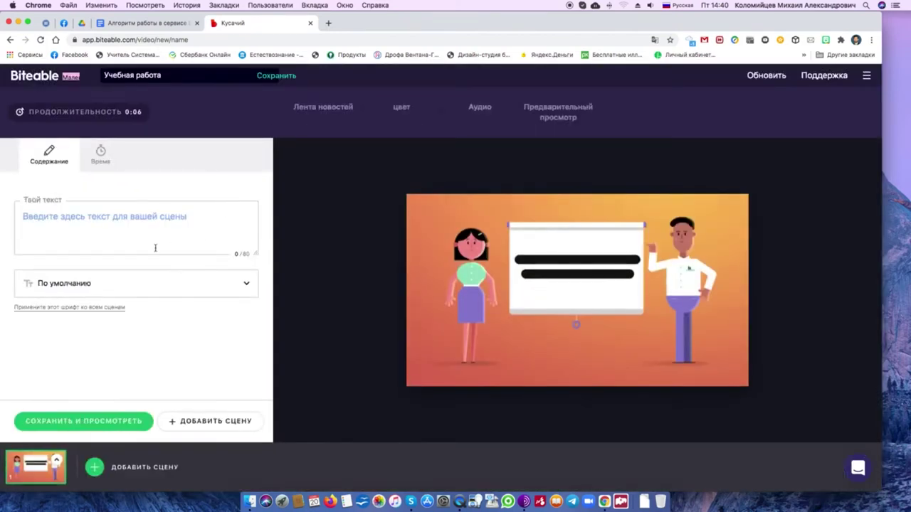
Enter the first scene's text on two lines: "САМоУчительская" and "Группа в Фейсбуке"
click(25, 217)
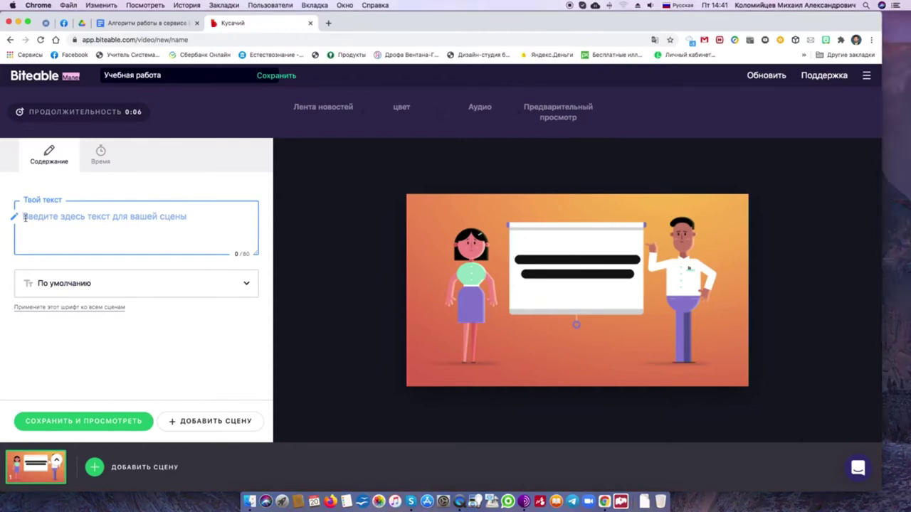
text(САМоУ)
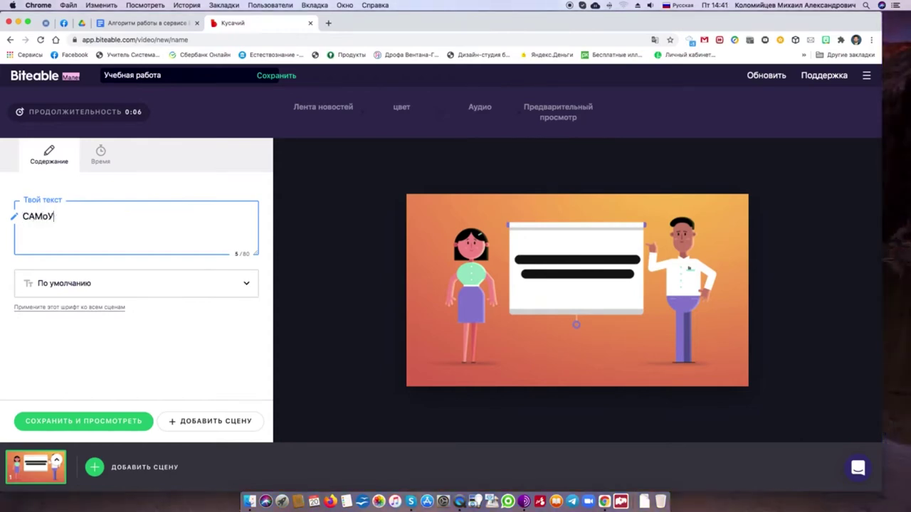
text(чительская)
key(Return)
text(Гр)
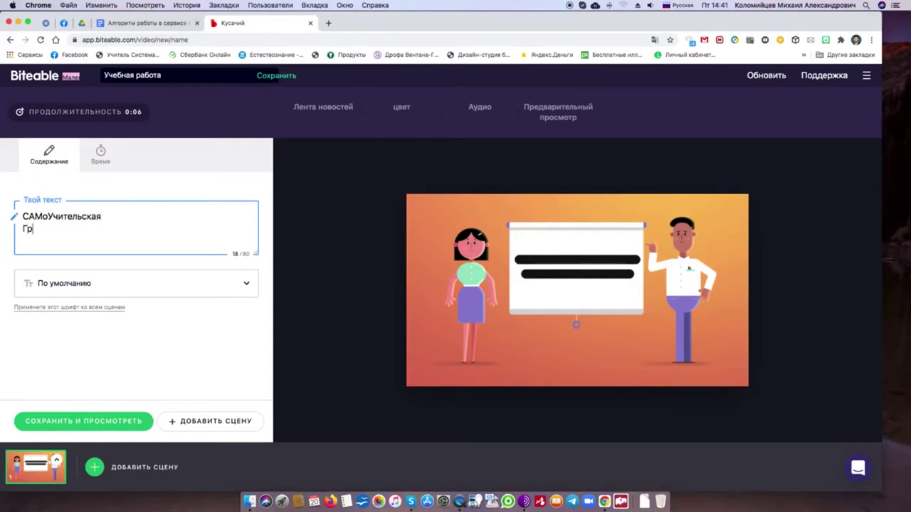
text(уппа в Фейсбуке)
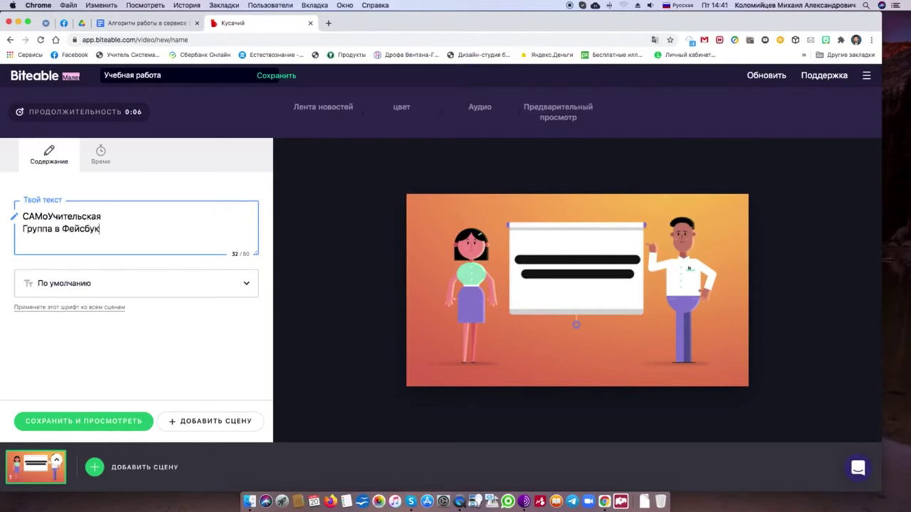
Try to set the first scene's font to Patua One
click(248, 285)
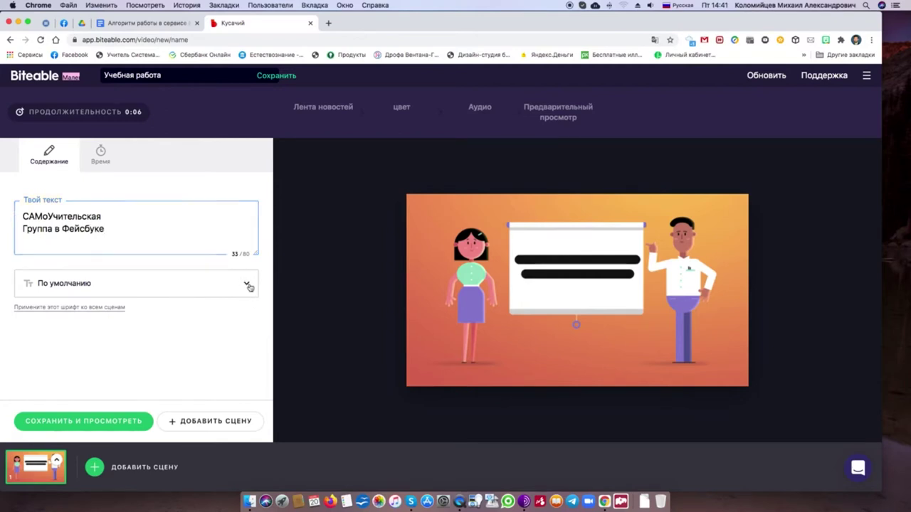
scroll(148, 341, down, 1)
scroll(148, 340, down, 5)
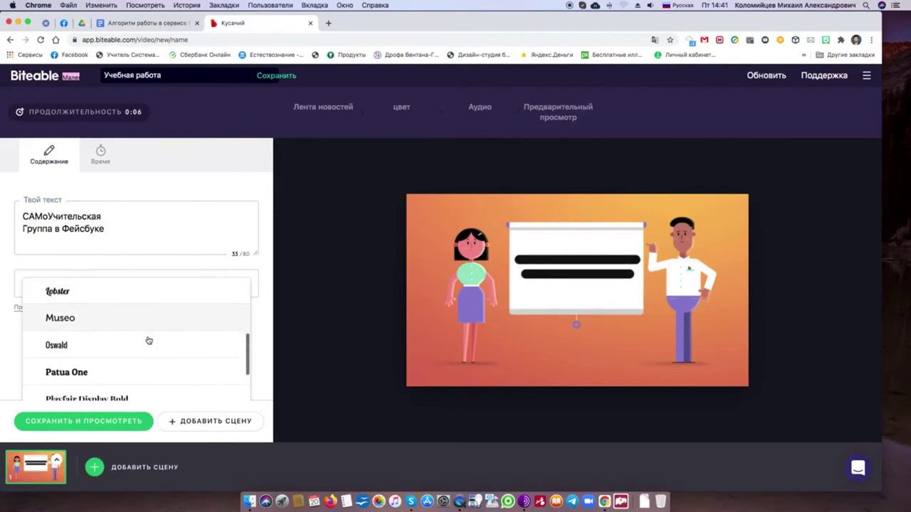
scroll(148, 341, up, 2)
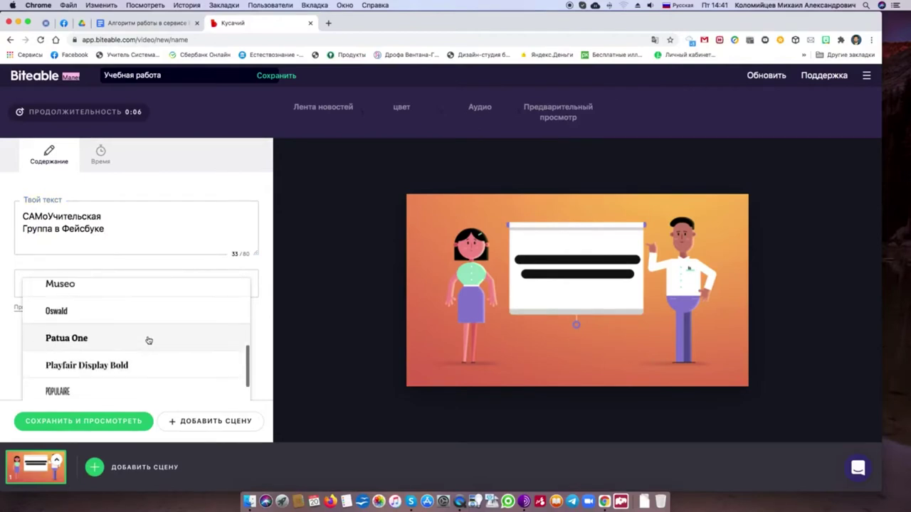
click(83, 339)
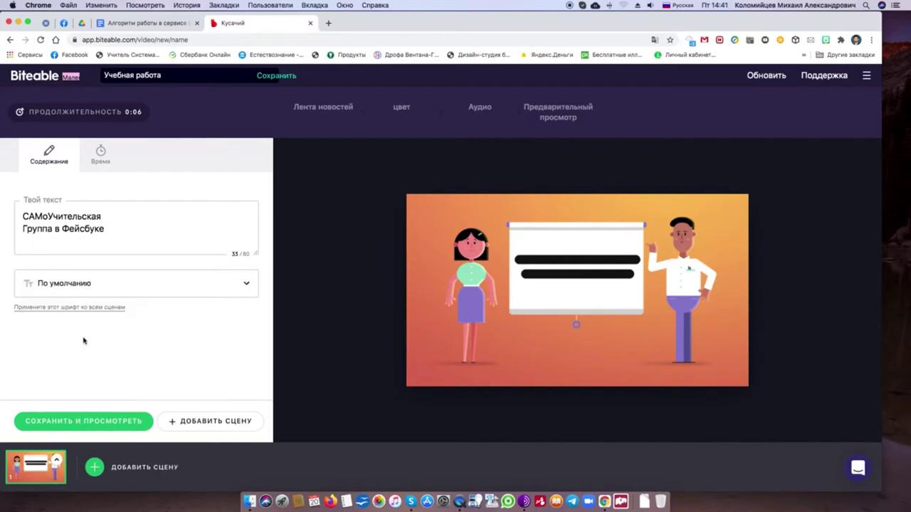
Save and preview the first scene, and add the handshake animation as the second scene
click(96, 423)
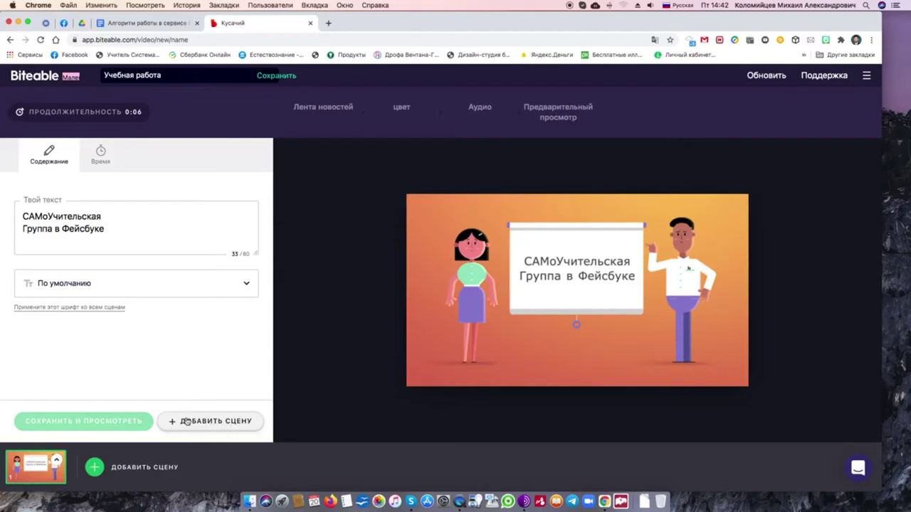
click(93, 468)
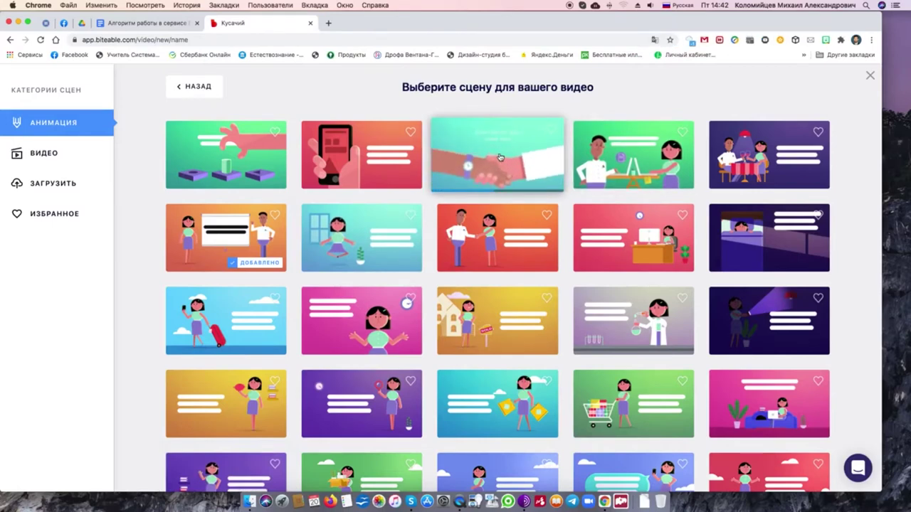
click(501, 157)
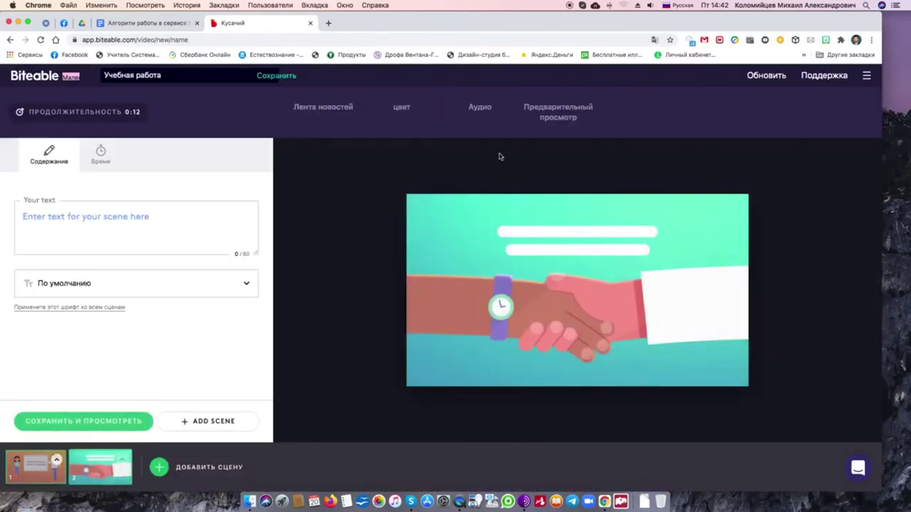
Enter "В группе представители всех континентов" as the second scene's text
click(24, 217)
text(В)
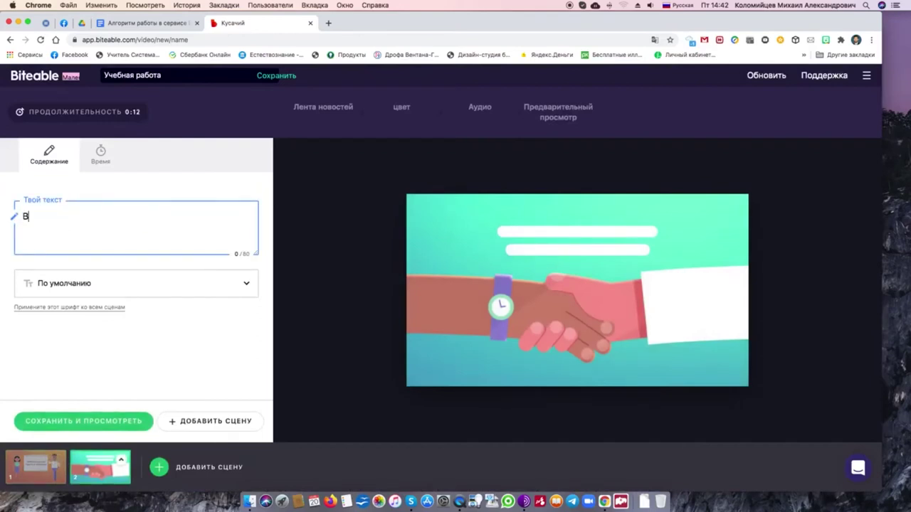
text( группе представители всех к)
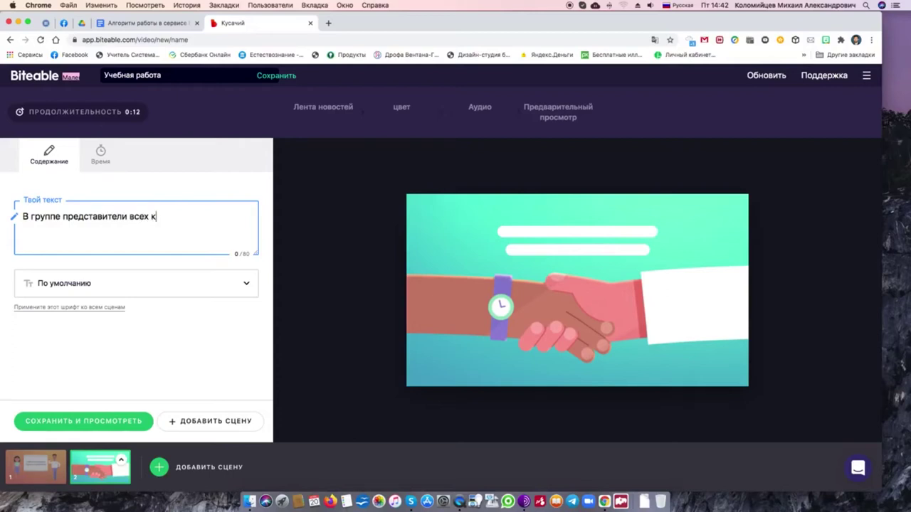
text(онтинентов)
Apply the default font ("По умолчанию") to all scenes, and save and preview the second scene
click(92, 310)
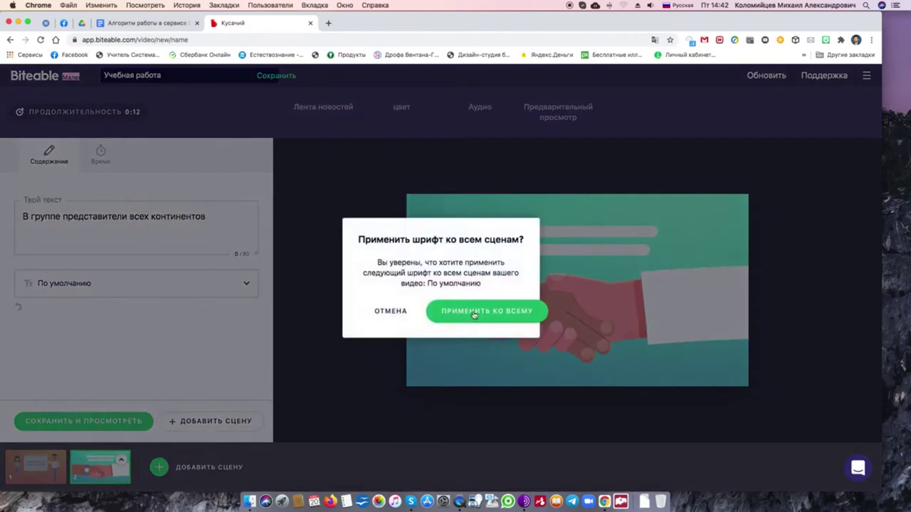
click(473, 314)
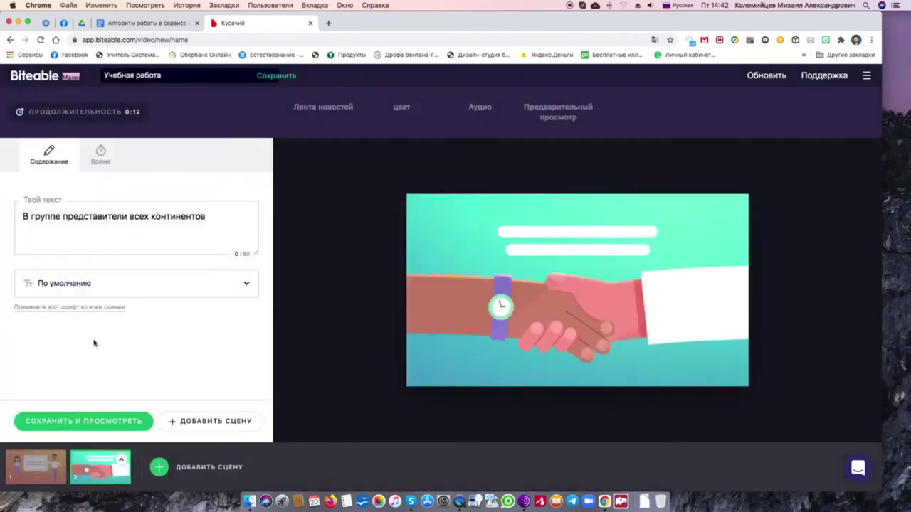
click(99, 422)
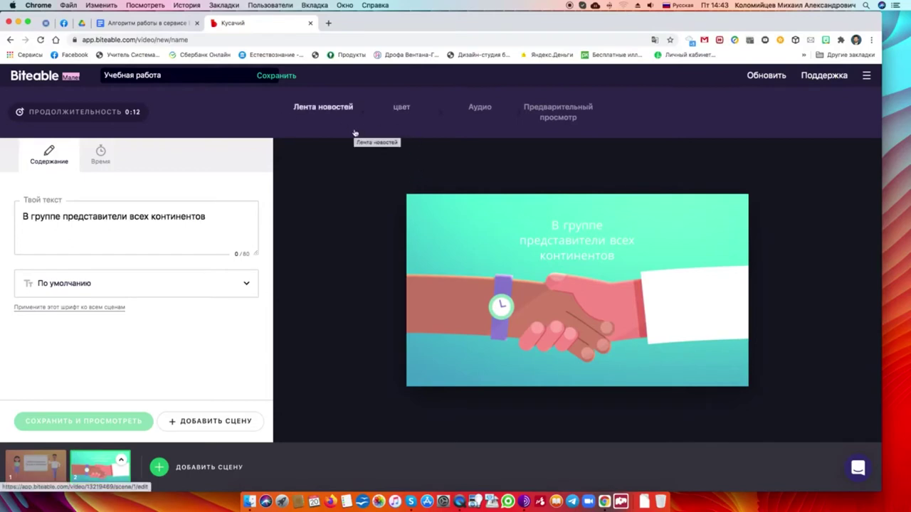
Set the video's colour palette to the dark blue and green combination
click(403, 108)
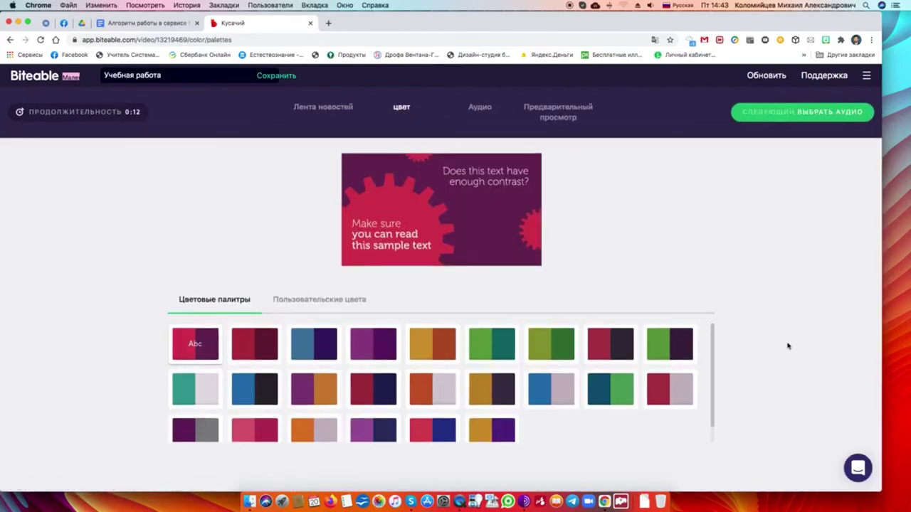
scroll(629, 388, down, 1)
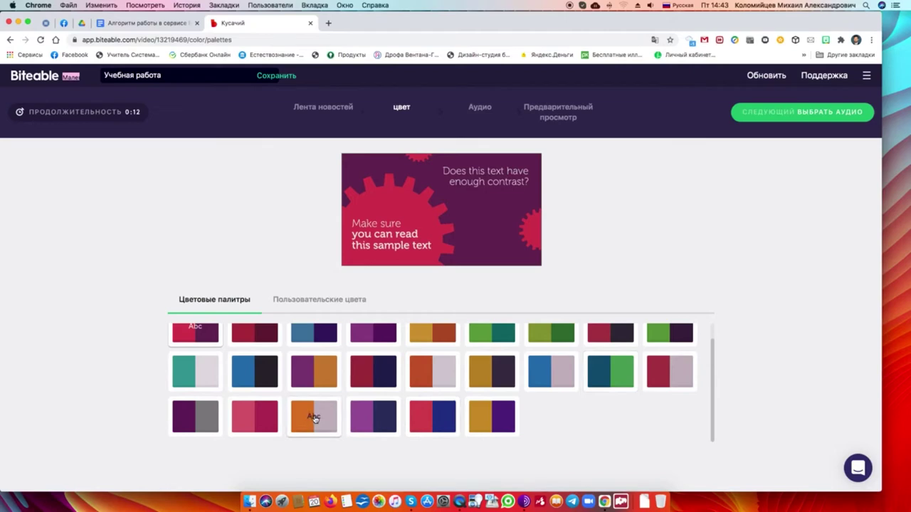
scroll(502, 365, up, 1)
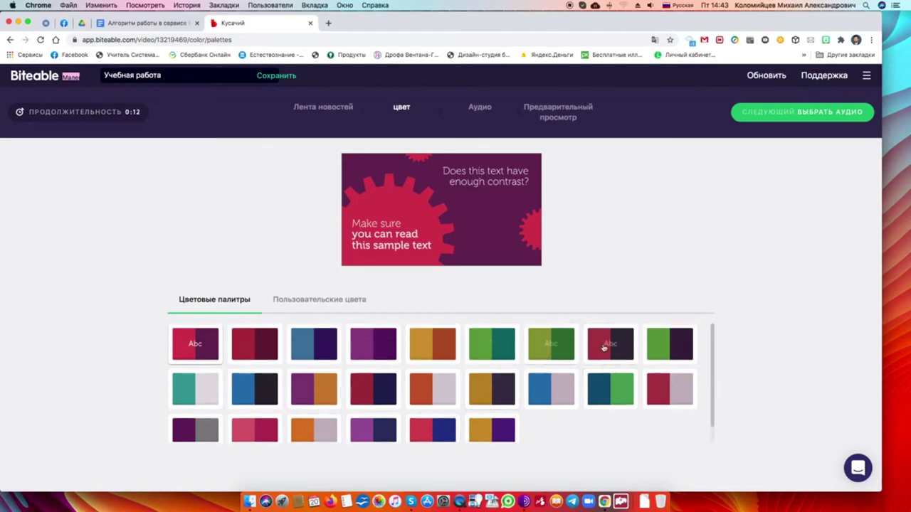
click(610, 390)
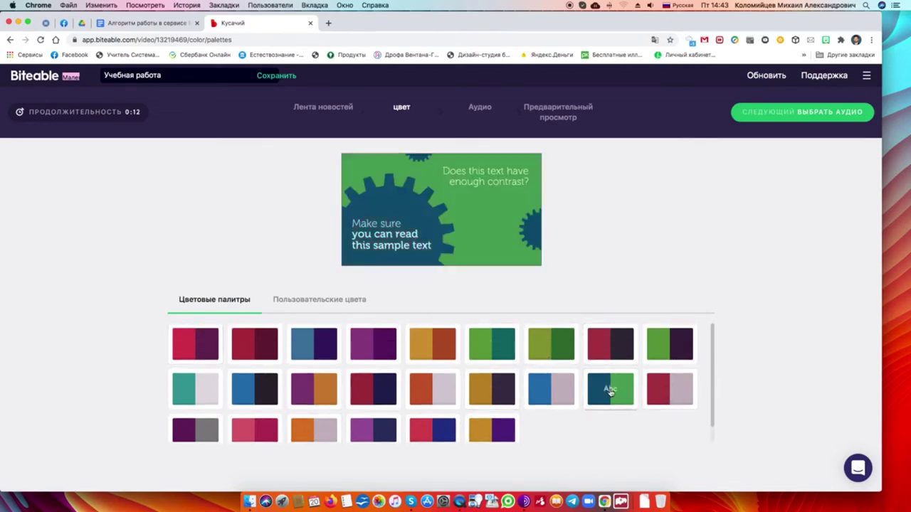
Change the video's colour palette to the ochre and dark purple combination
click(550, 390)
click(498, 391)
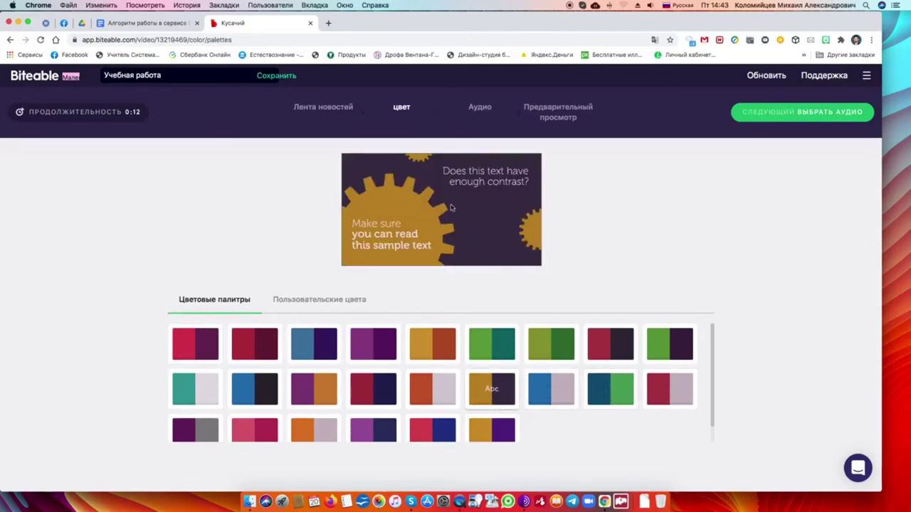
Listen to the track "Фолк - тяжелая правда" and choose it as the video's background music
click(480, 108)
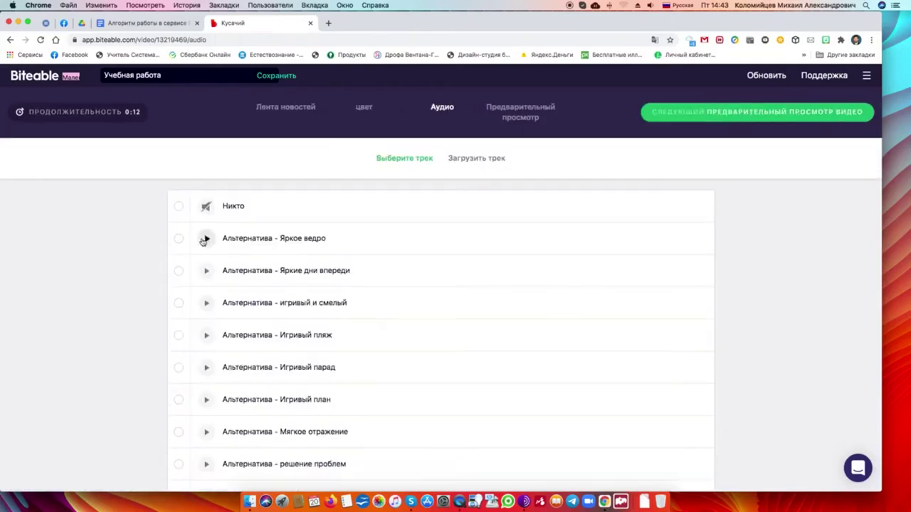
scroll(100, 260, down, 5)
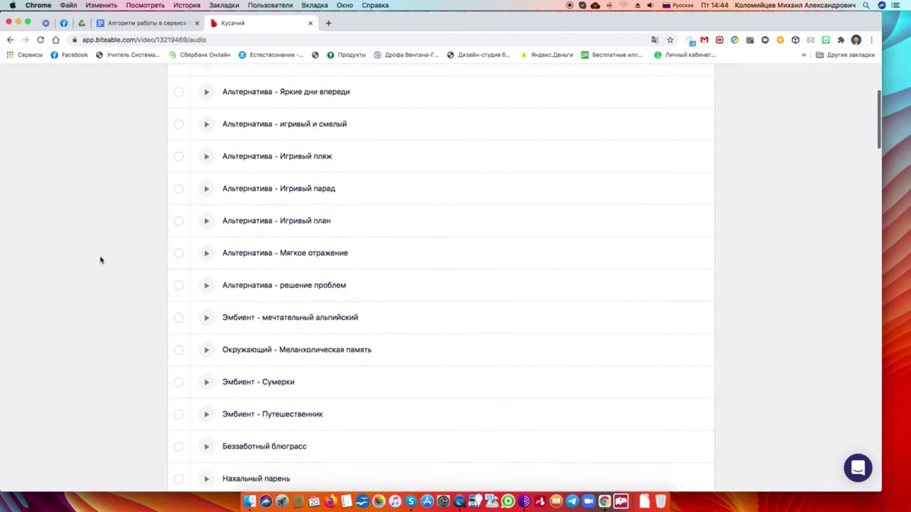
scroll(101, 260, down, 12)
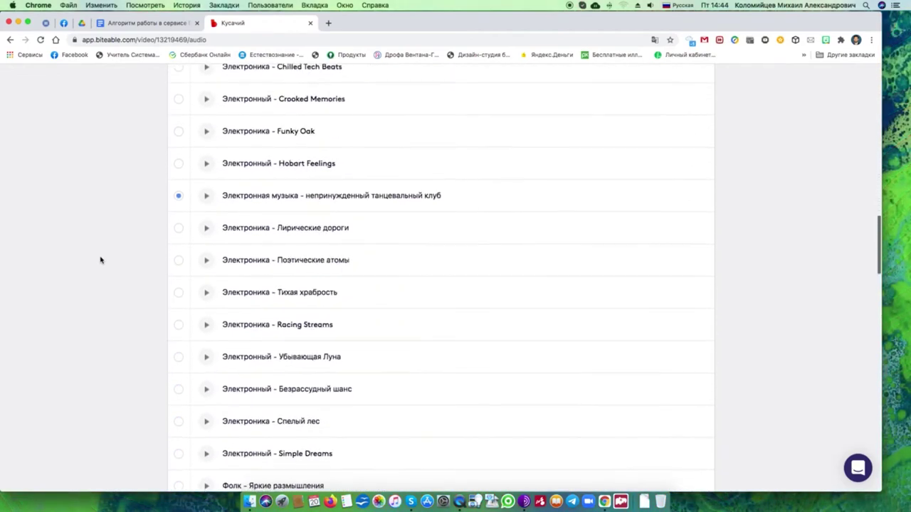
scroll(100, 260, down, 3)
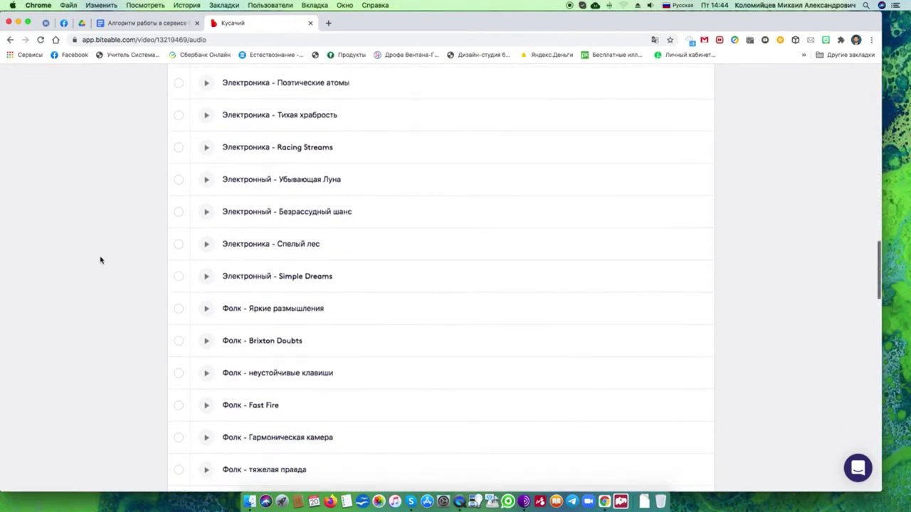
scroll(100, 260, down, 2)
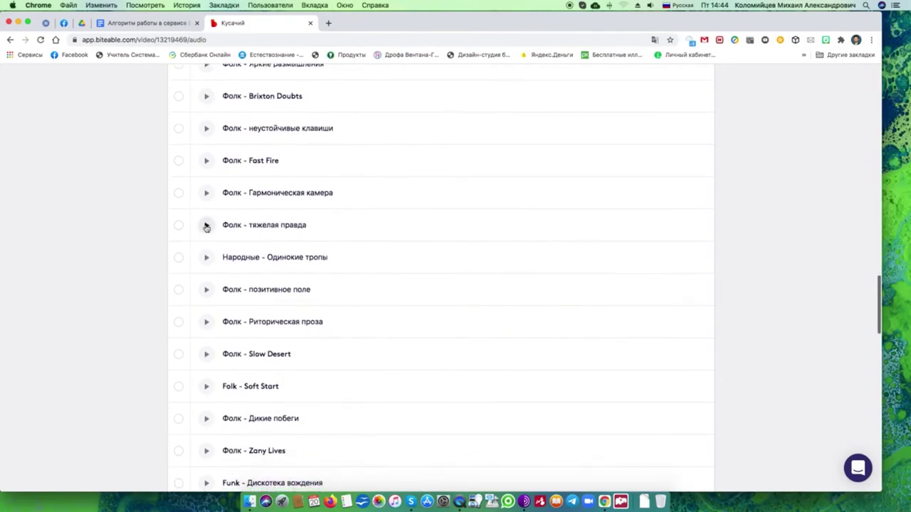
click(206, 225)
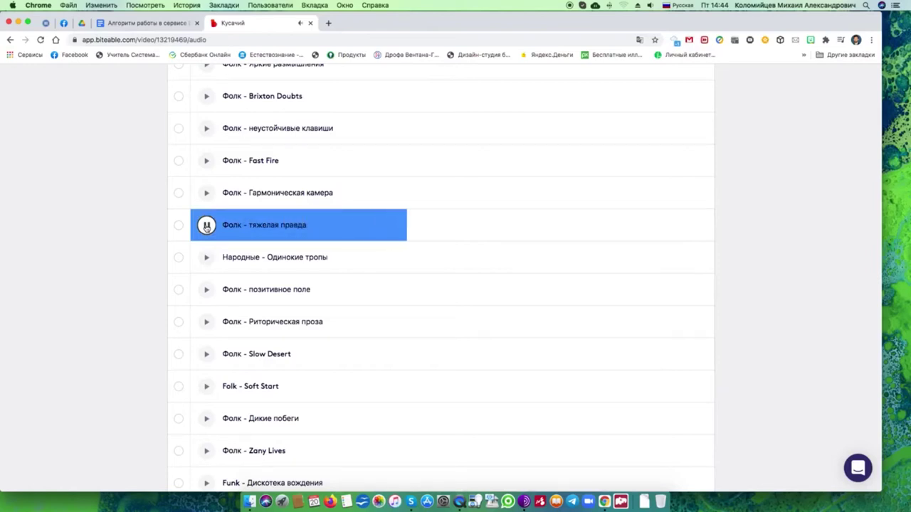
click(179, 227)
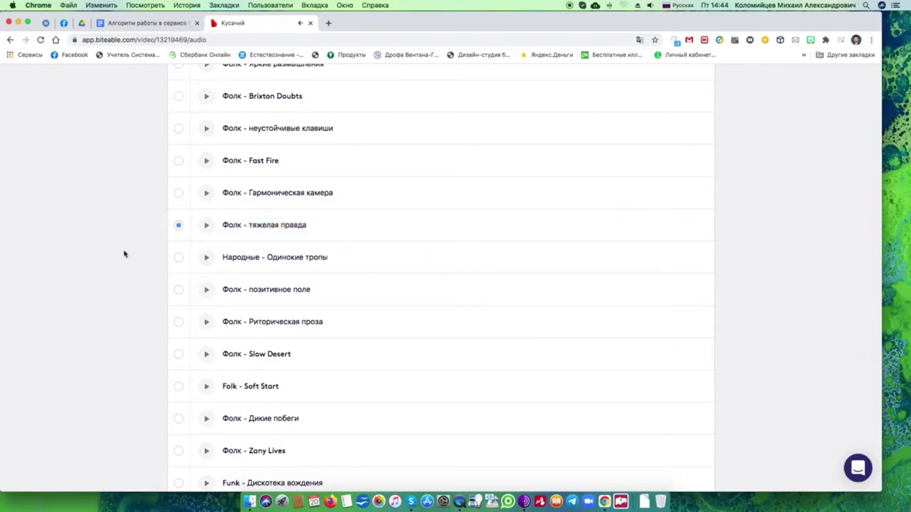
Render the video preview with the chosen music and play the finished clip
scroll(124, 254, up, 15)
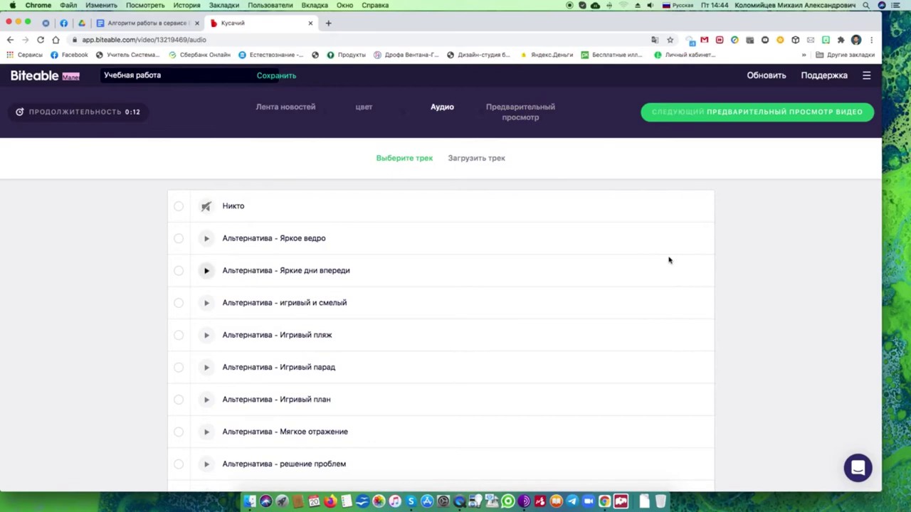
click(511, 113)
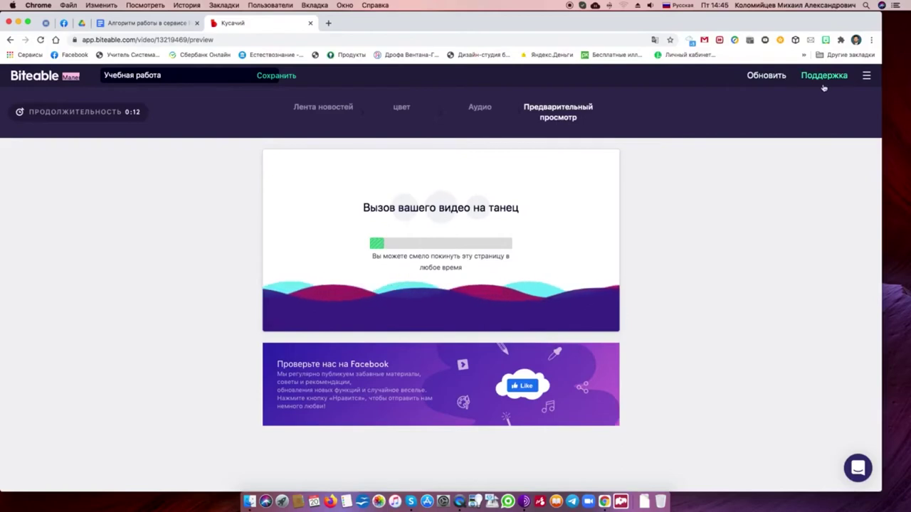
click(867, 77)
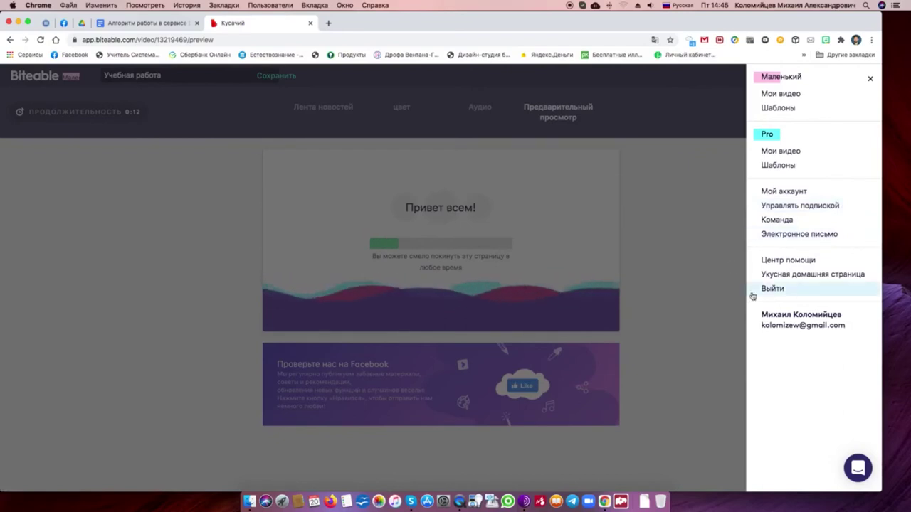
click(698, 295)
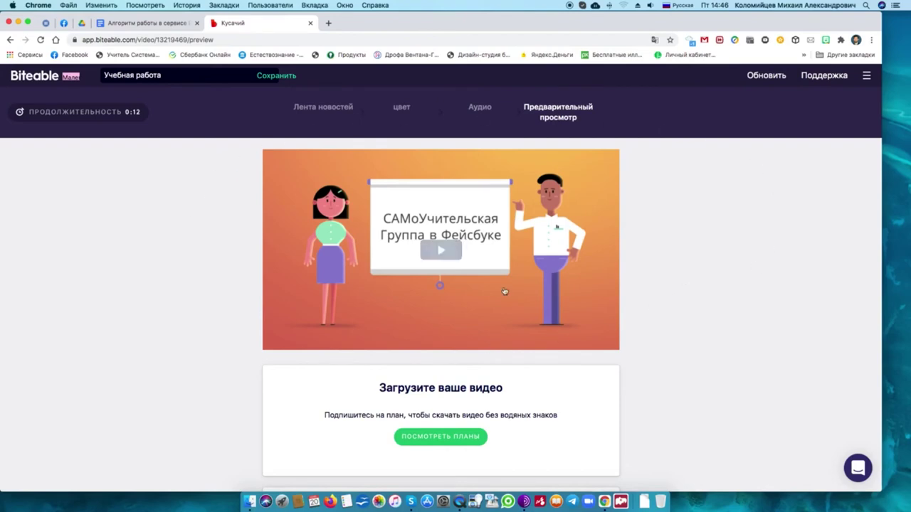
click(442, 252)
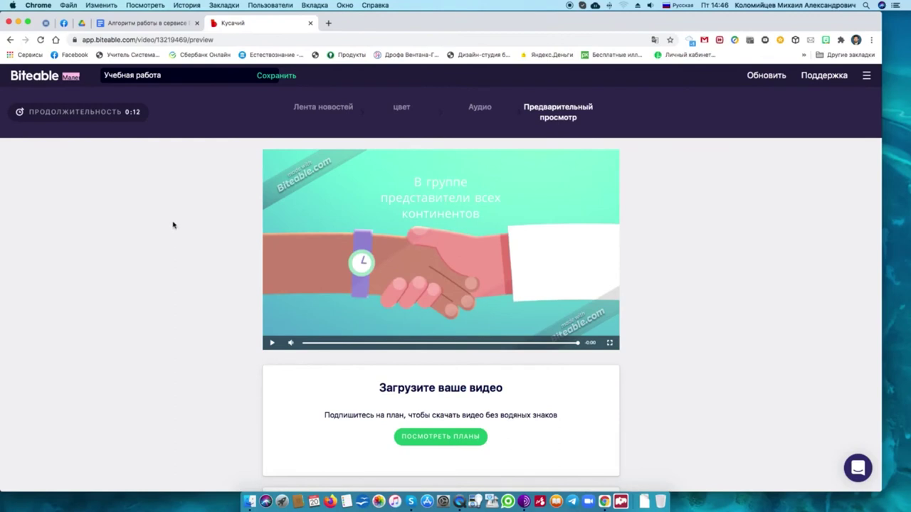
Save the project and publish the video on its Biteable page for sharing
click(274, 76)
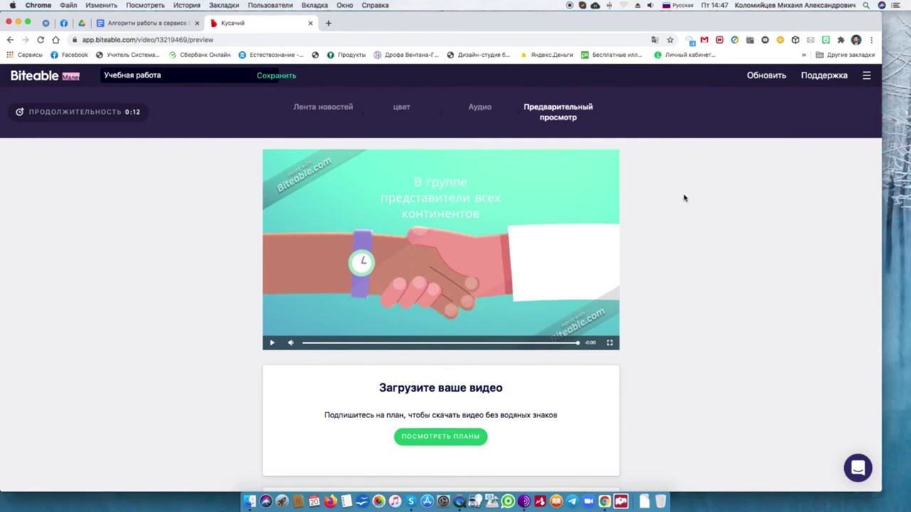
scroll(681, 247, down, 3)
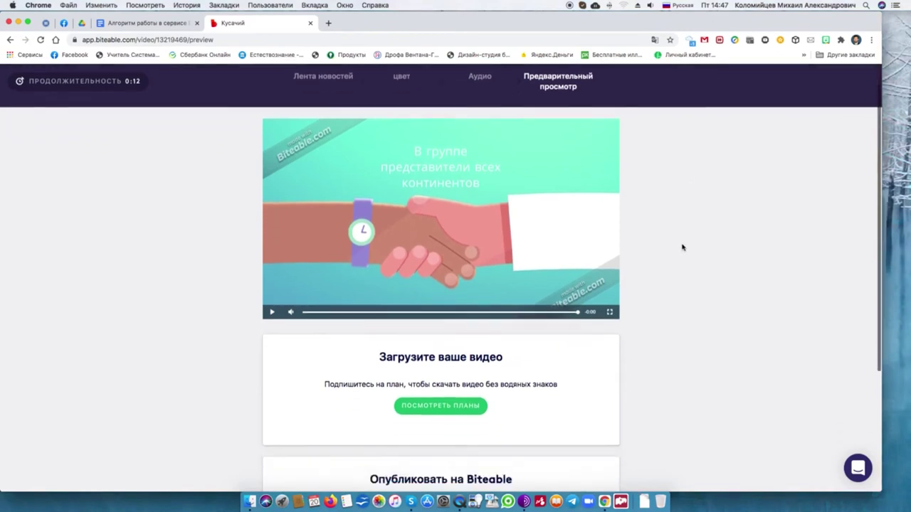
scroll(682, 247, down, 3)
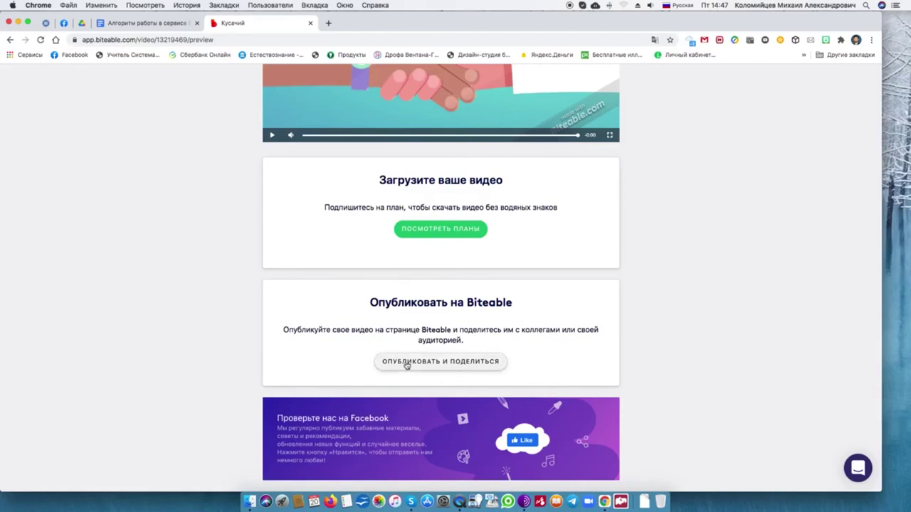
click(407, 363)
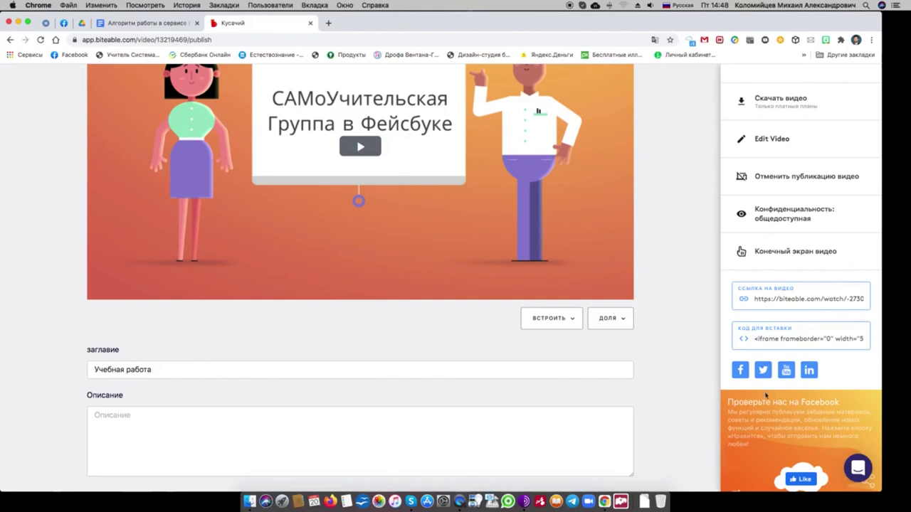
Copy the published video's link ("Ссылка на видео") to the clipboard
scroll(665, 127, up, 1)
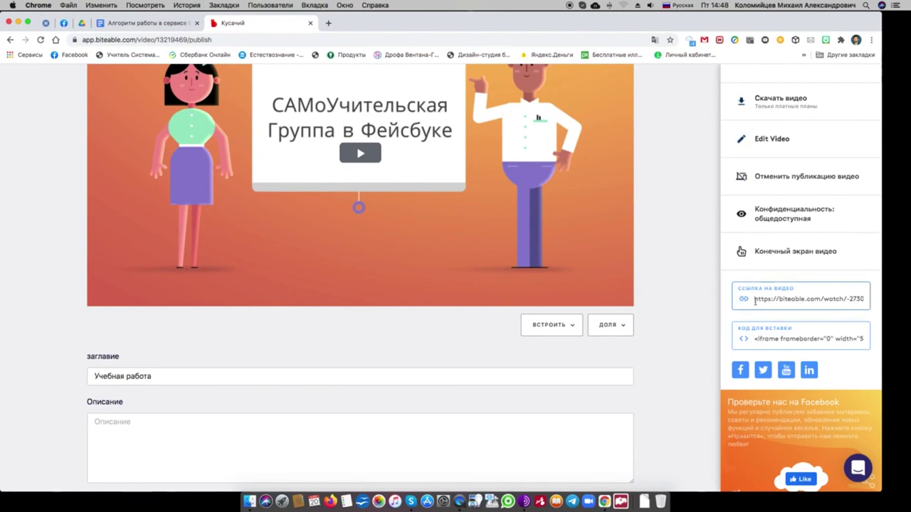
drag(754, 300, 841, 299)
key(cmd+c)
right_click(841, 298)
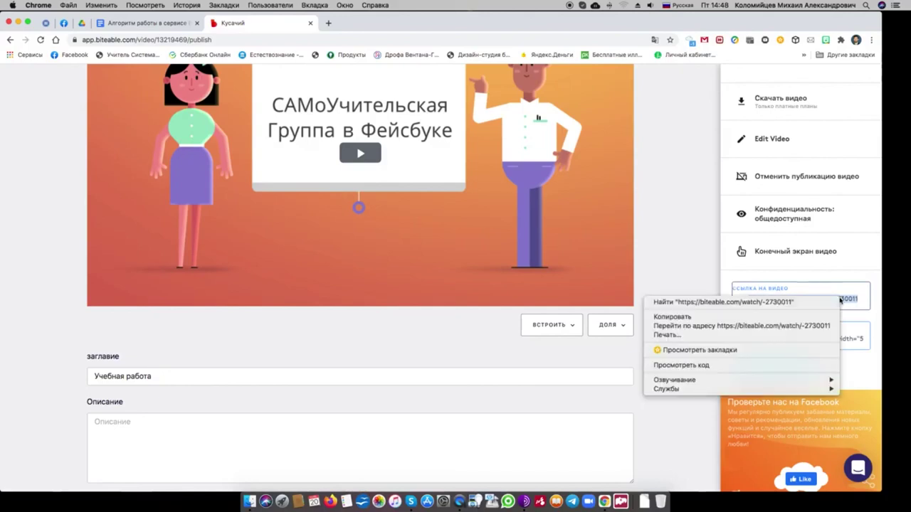
click(683, 318)
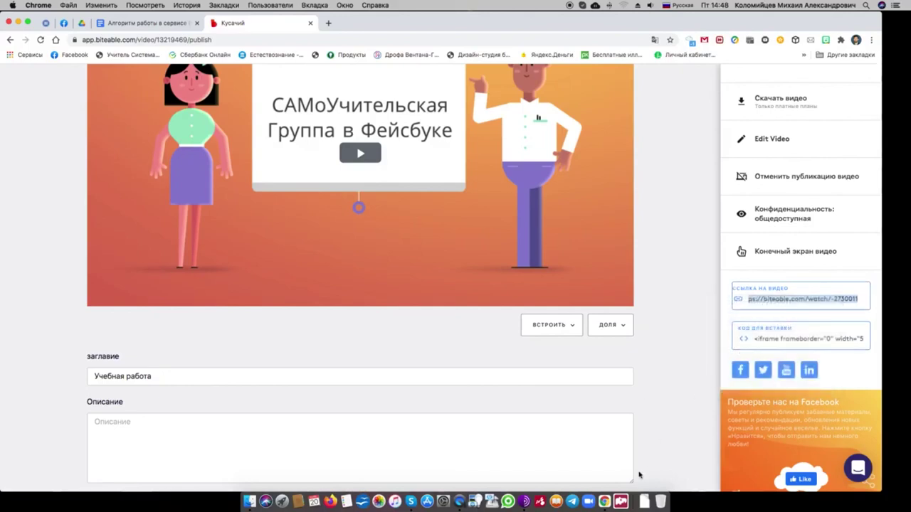
Switch to Tor Browser and open the copied video link there
click(524, 502)
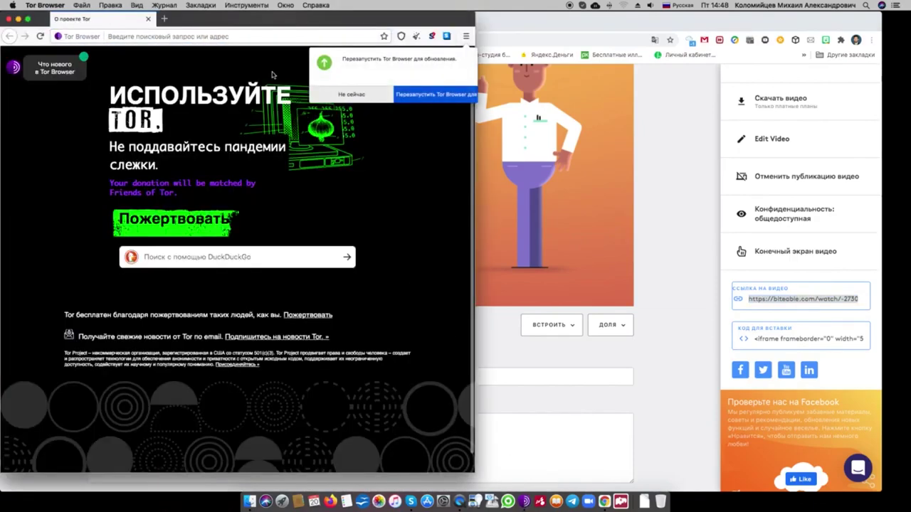
click(235, 35)
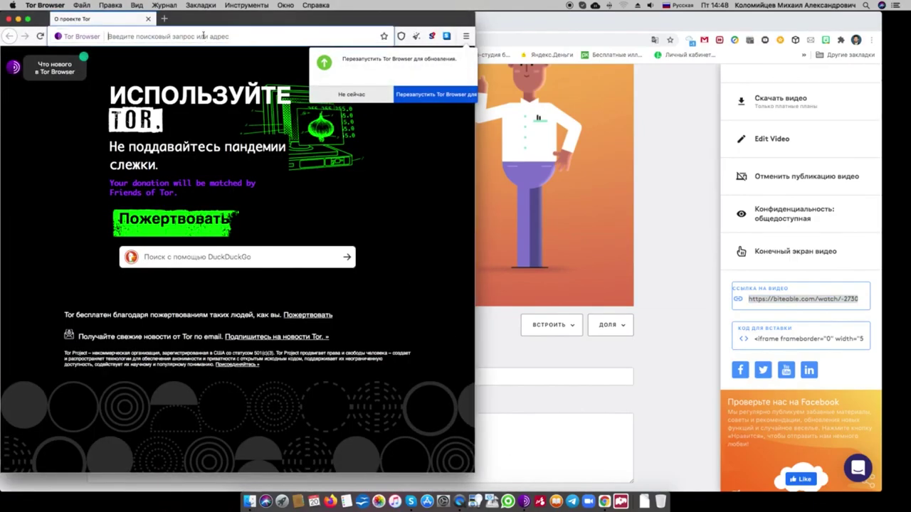
right_click(205, 33)
click(236, 81)
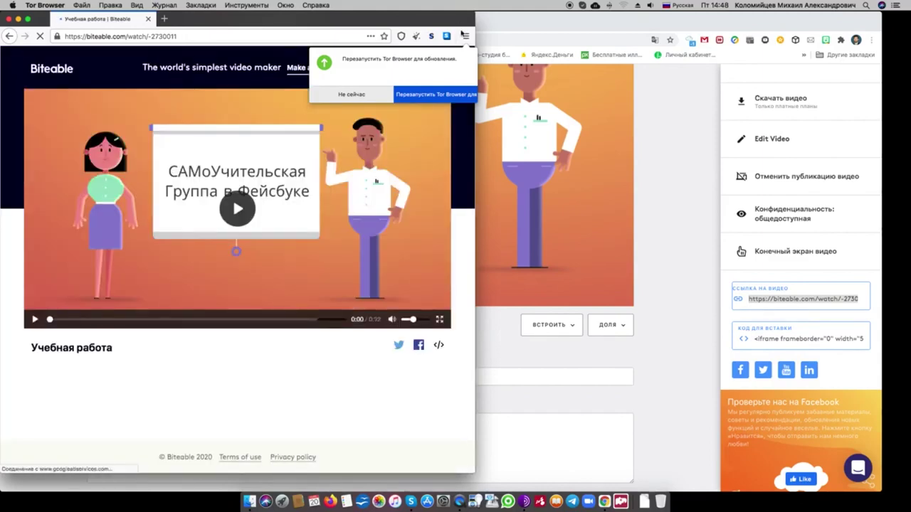
Postpone the Tor Browser update, play the published video through, and close the window to return to the publishing page
click(352, 94)
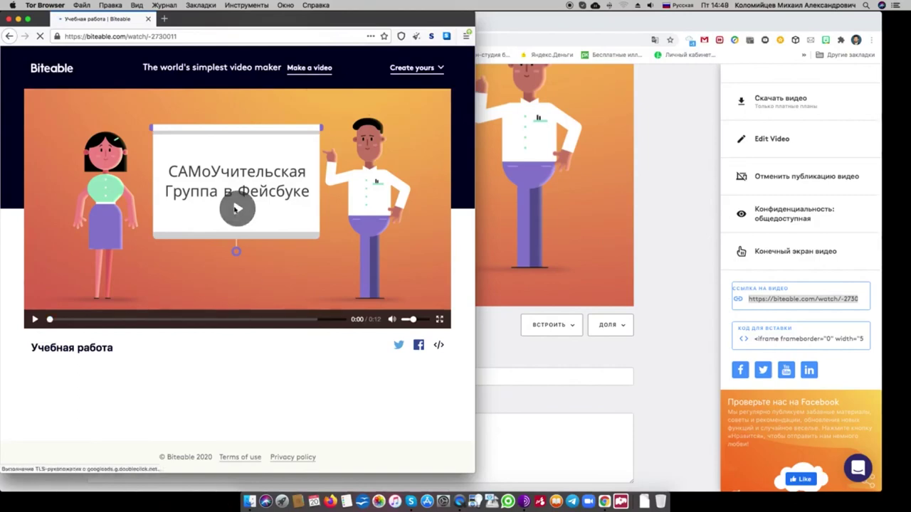
click(238, 210)
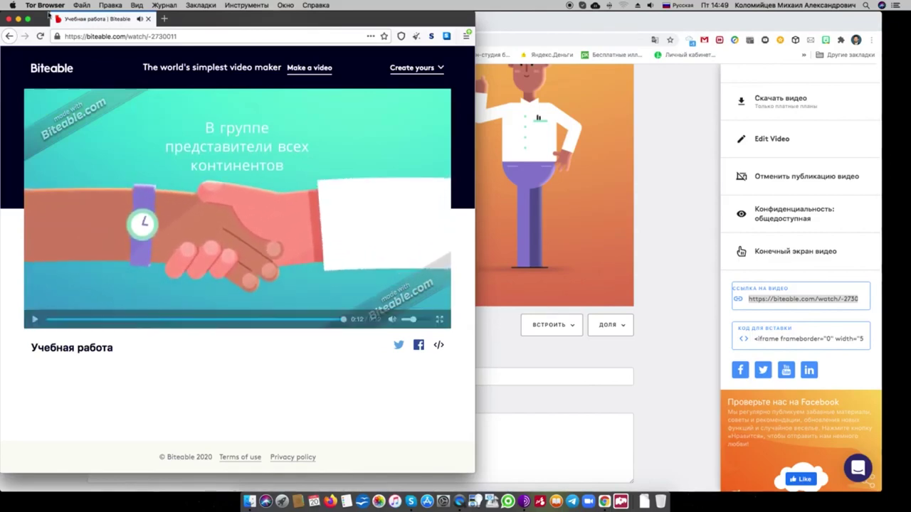
click(9, 20)
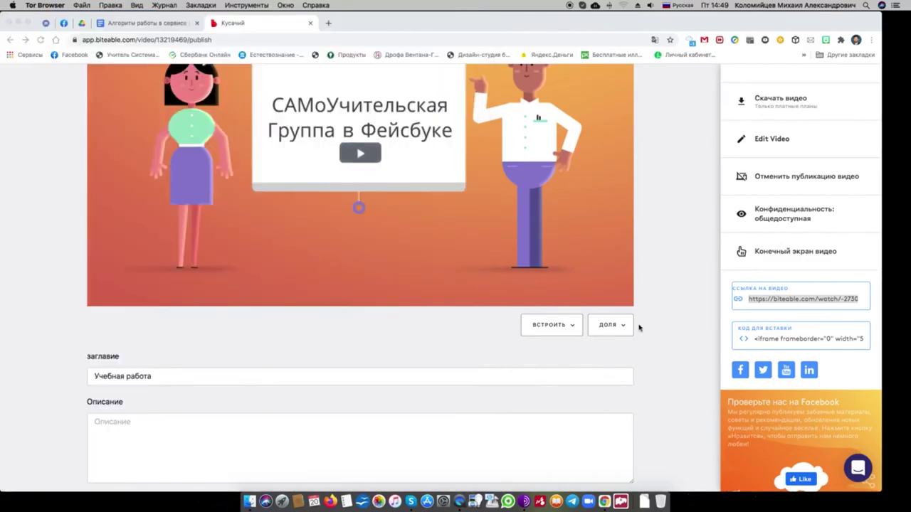
scroll(638, 327, up, 3)
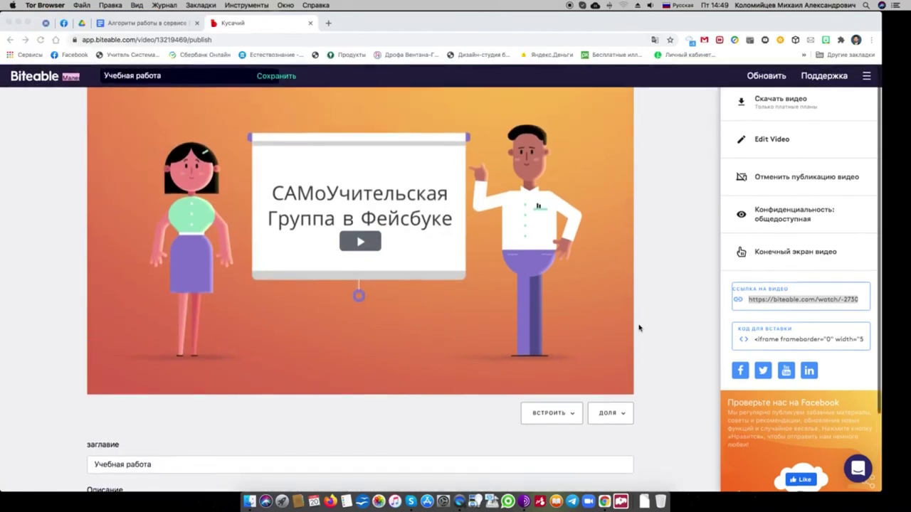